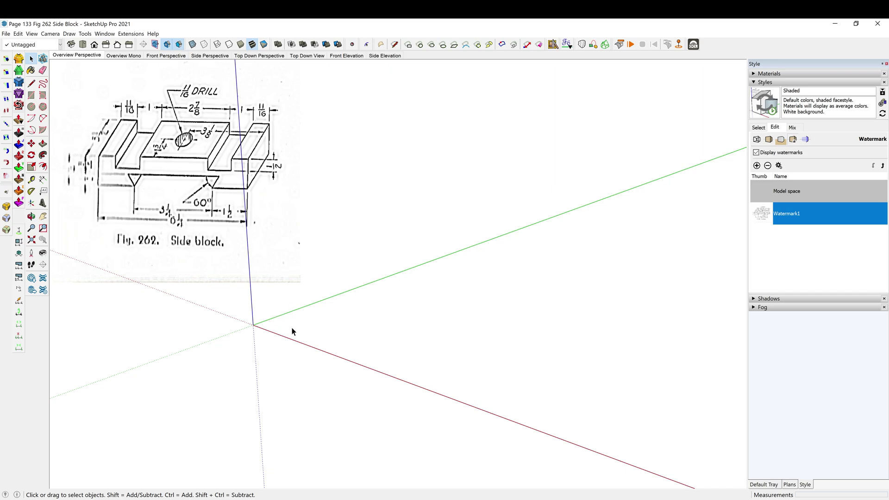
# Draw a 6.25 by 3.5 inch rectangle on the ground plane starting at the origin.
pyautogui.press('r')
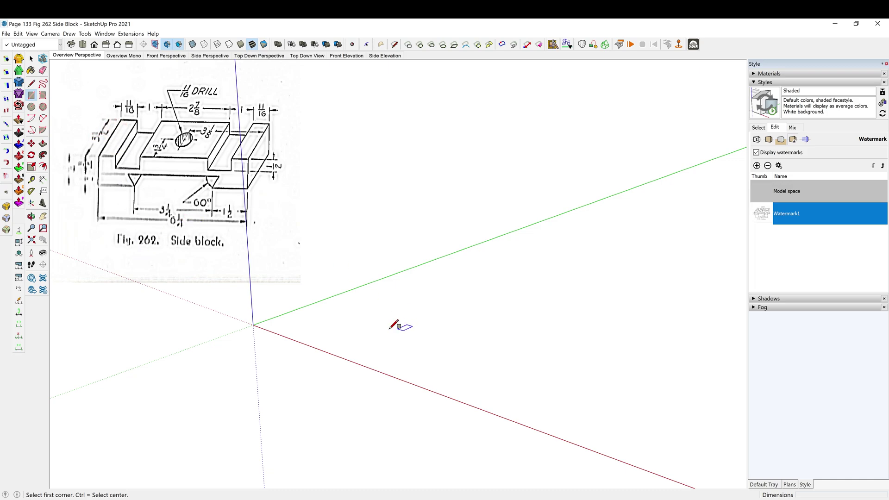
pyautogui.click(254, 324)
pyautogui.write('6.25,3.5')
pyautogui.press('Return')
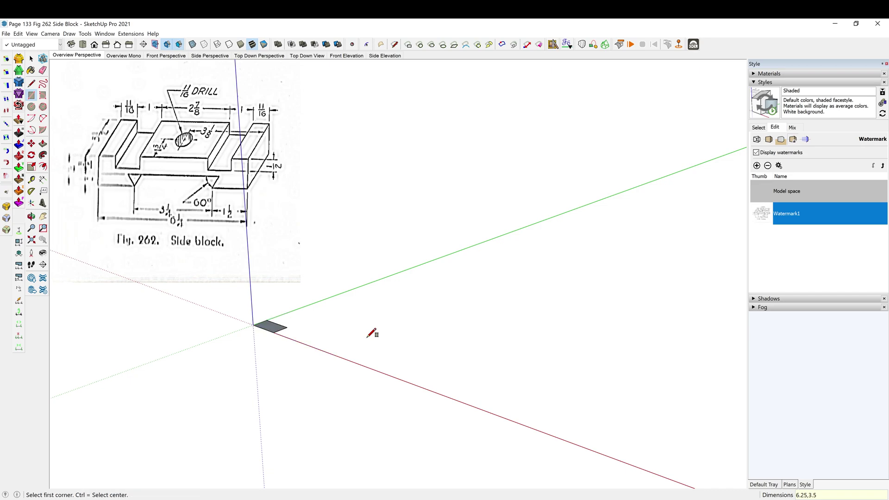
# Move the whole rectangle 3 1/2" along the green axis so its back corner sits on the origin.
pyautogui.moveTo(367, 357); pyautogui.dragTo(327, 342, button='middle')
pyautogui.press('space')
pyautogui.doubleClick(332, 325)
pyautogui.press('m')
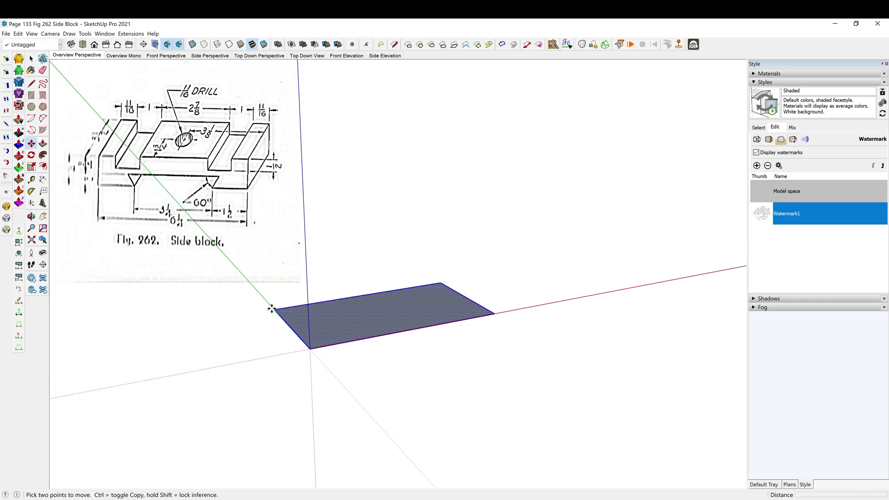
pyautogui.click(276, 308)
pyautogui.click(310, 351)
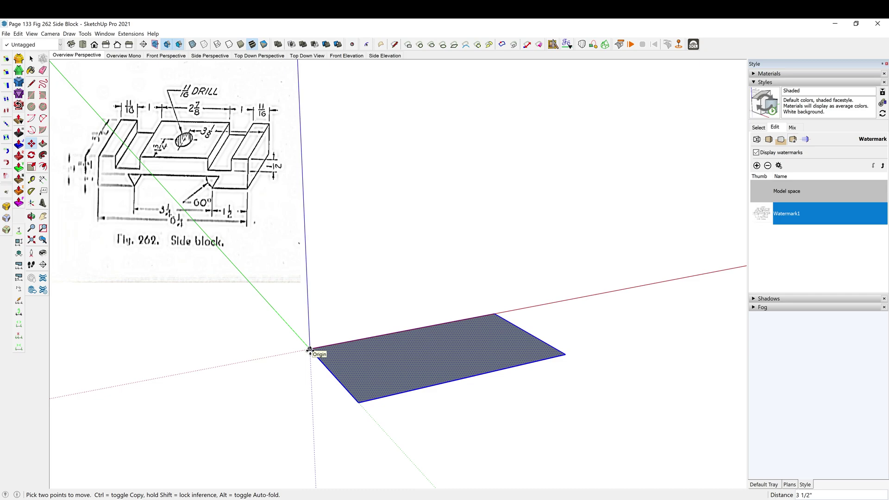
# Push/Pull the rectangle up 1.25" to form the block.
pyautogui.moveTo(309, 351); pyautogui.dragTo(359, 400, button='middle')
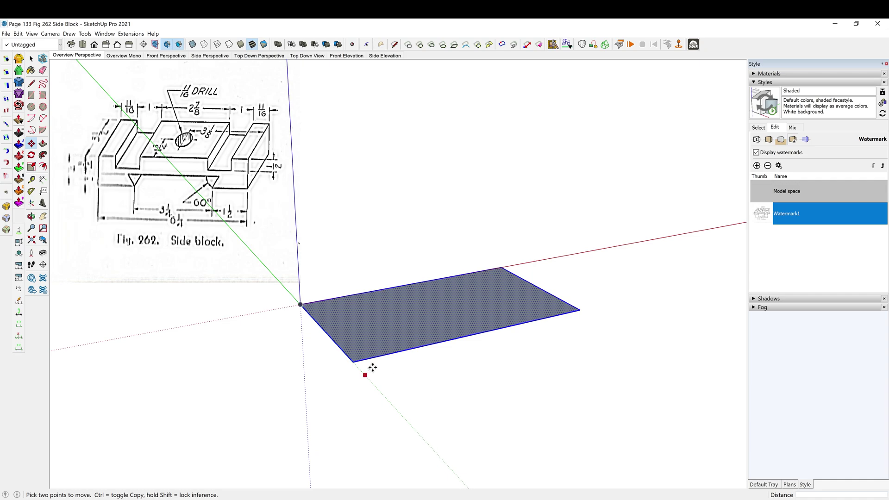
pyautogui.press('p')
pyautogui.click(386, 339)
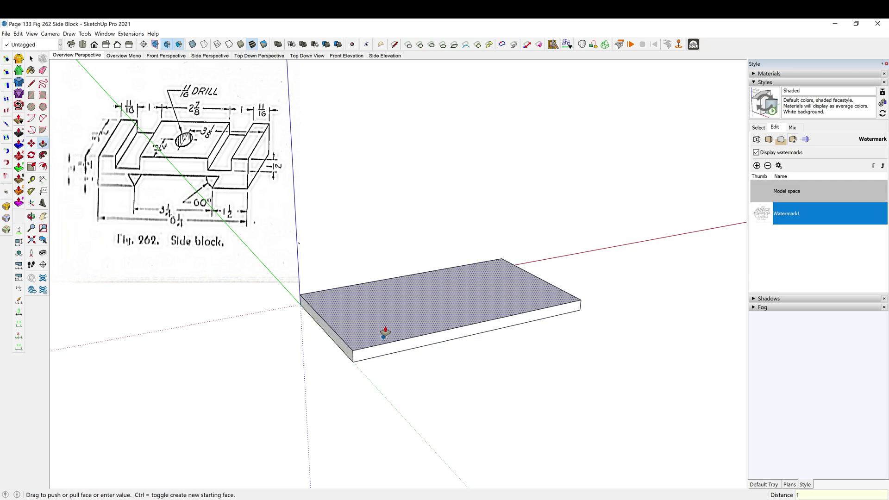
pyautogui.write('1.25')
pyautogui.press('Return')
# Place guides on the block's top face 11/16" in from each short end and another 1" further inward from each.
pyautogui.moveTo(387, 331); pyautogui.dragTo(456, 341, button='middle')
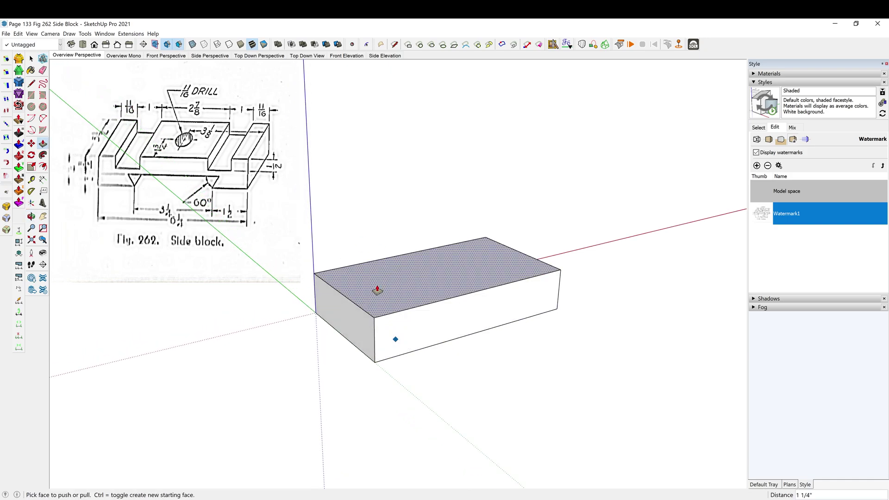
pyautogui.press('t')
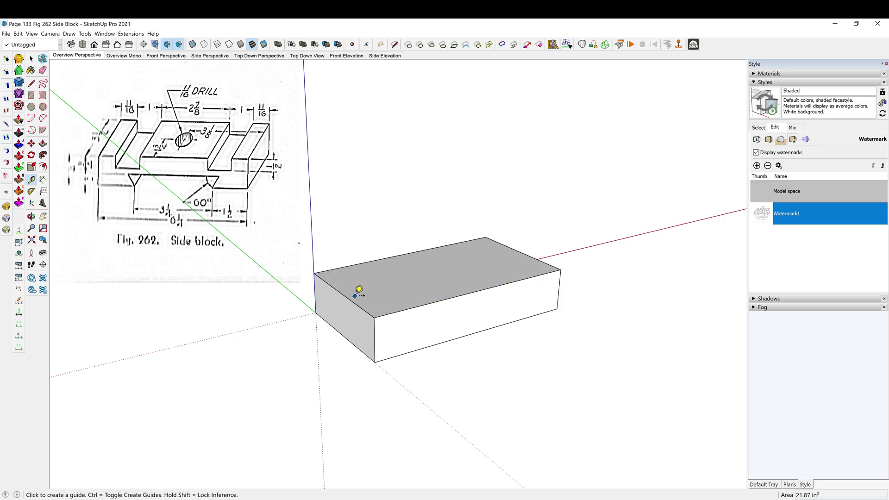
pyautogui.click(351, 300)
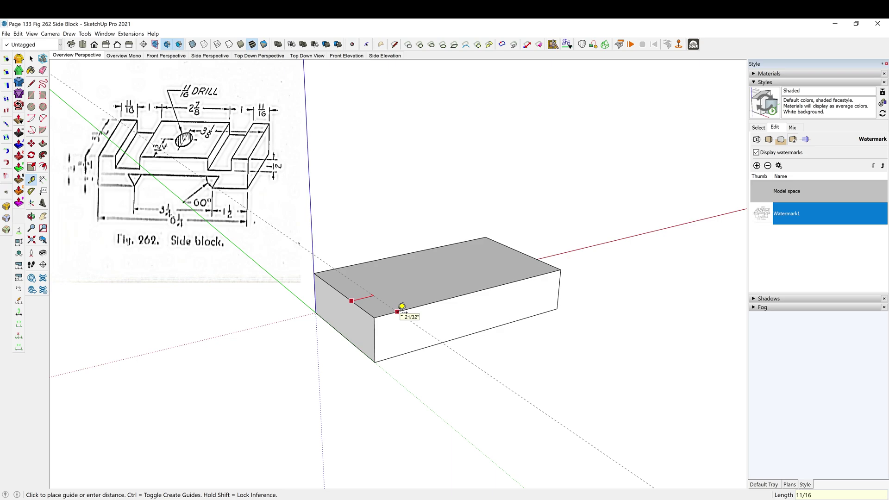
pyautogui.click(402, 307)
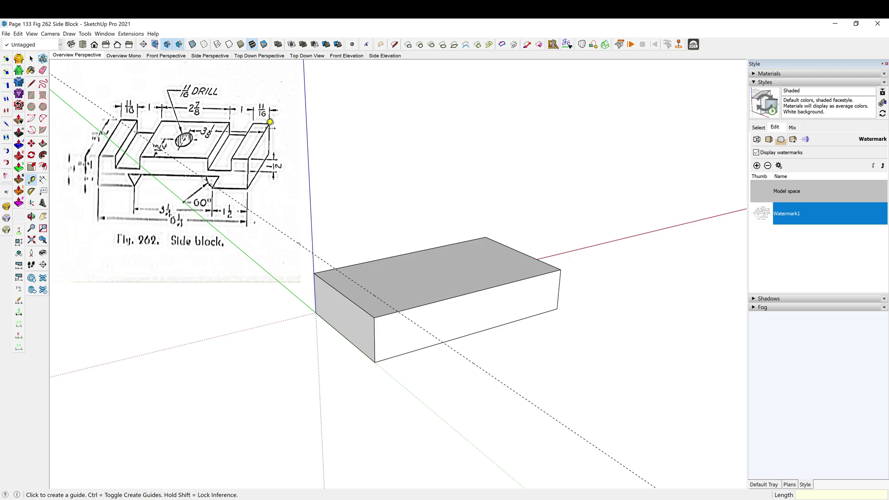
pyautogui.click(512, 249)
pyautogui.click(496, 245)
pyautogui.click(517, 262)
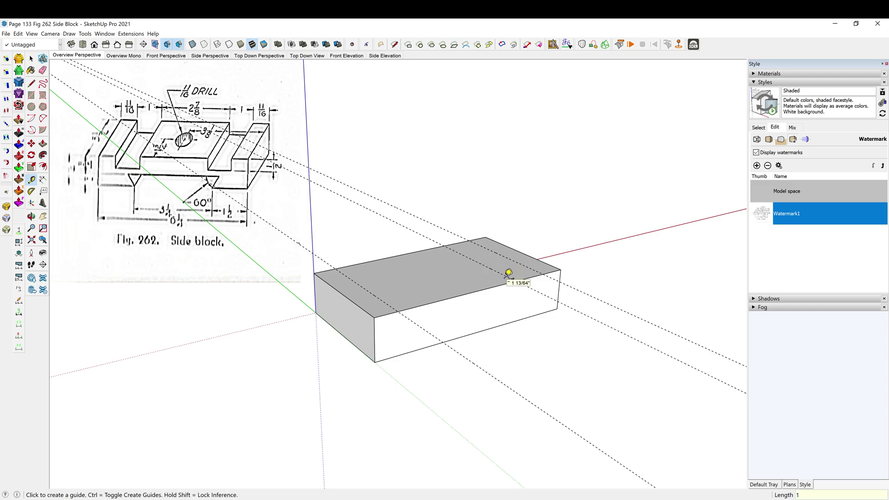
pyautogui.click(509, 273)
pyautogui.click(384, 301)
pyautogui.click(420, 297)
# Draw a 1" by 3 1/2" rectangle between each pair of guides on the top face.
pyautogui.press('r')
pyautogui.click(335, 268)
pyautogui.click(431, 303)
pyautogui.click(444, 245)
pyautogui.click(546, 274)
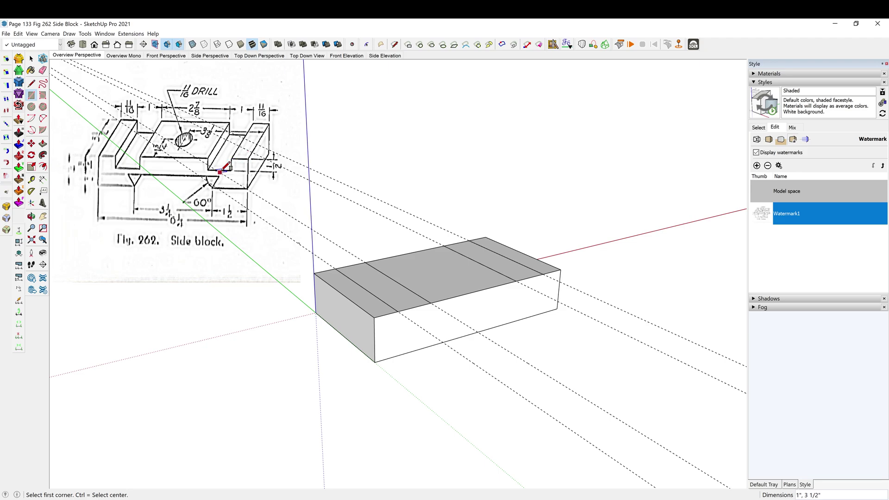
# Push both 1" strips down 1/2" to cut the slots, and delete the guides.
pyautogui.press('p')
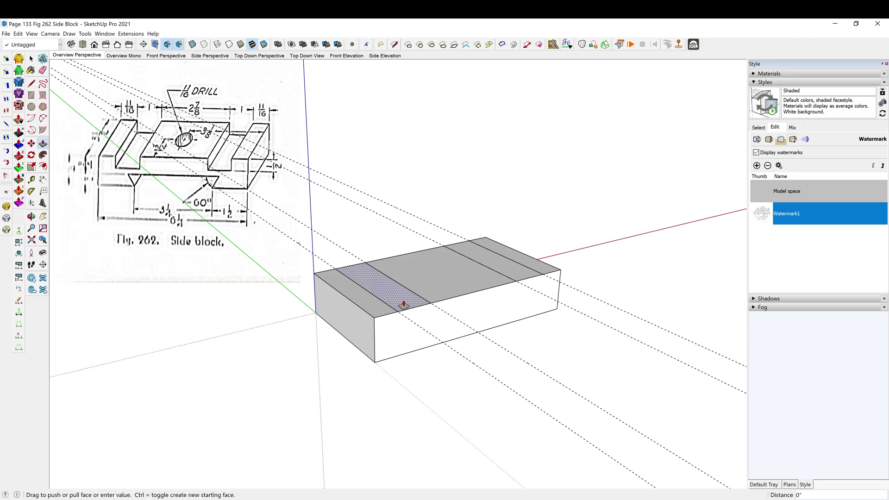
pyautogui.moveTo(403, 304); pyautogui.dragTo(404, 308)
pyautogui.write('1/2')
pyautogui.press('Return')
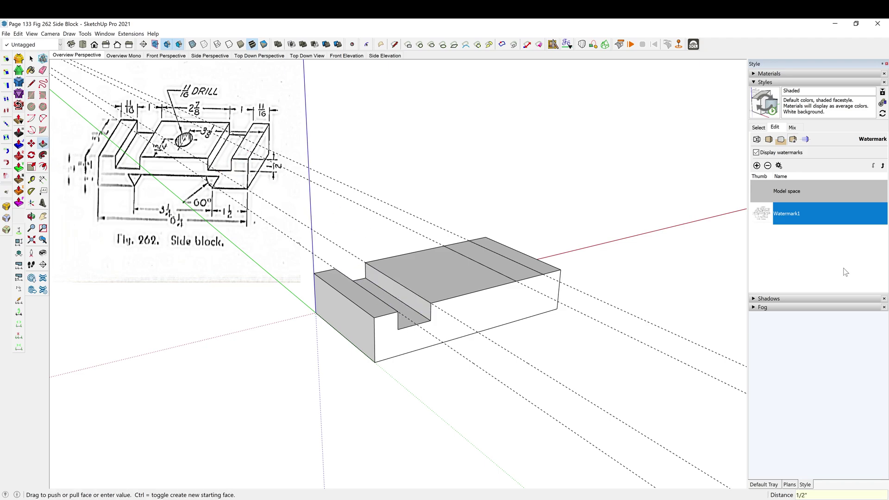
pyautogui.doubleClick(517, 274)
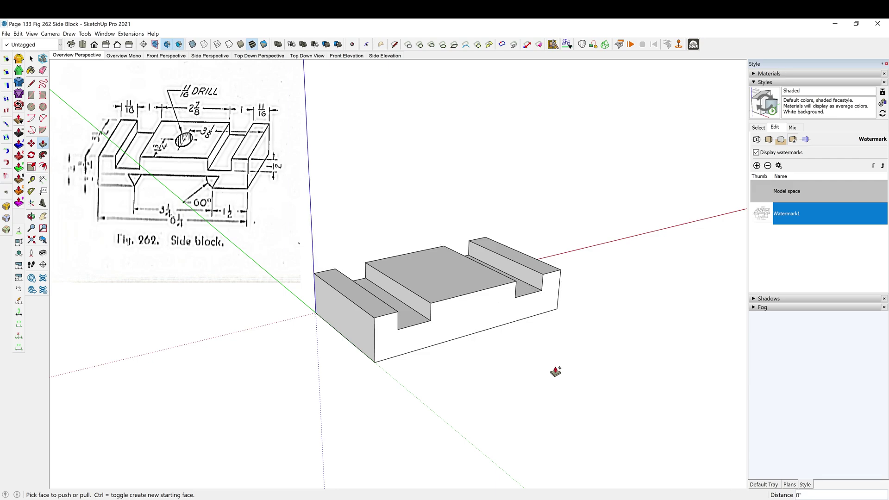
# Place guides on the block's underside 1 1/2" in from the end away from the origin and 3.25" beyond that guide.
pyautogui.moveTo(557, 374); pyautogui.dragTo(563, 267, button='middle')
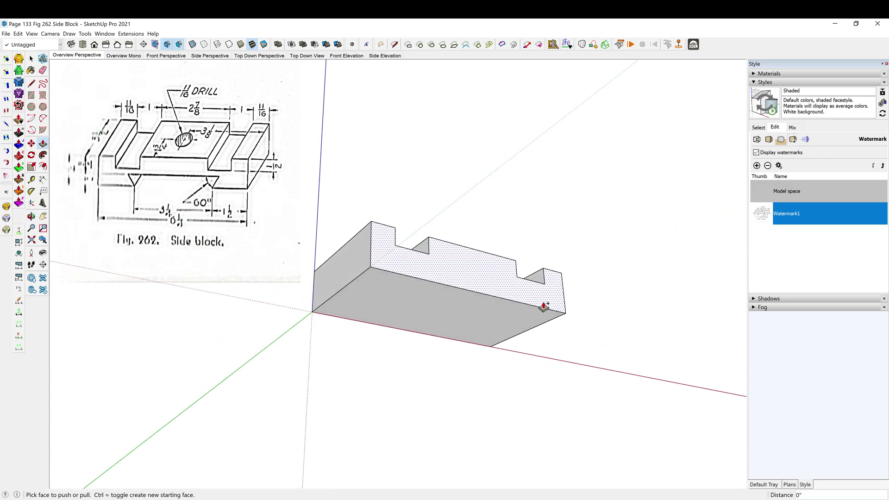
pyautogui.scroll(3, 542, 308)
pyautogui.press('t')
pyautogui.click(546, 325)
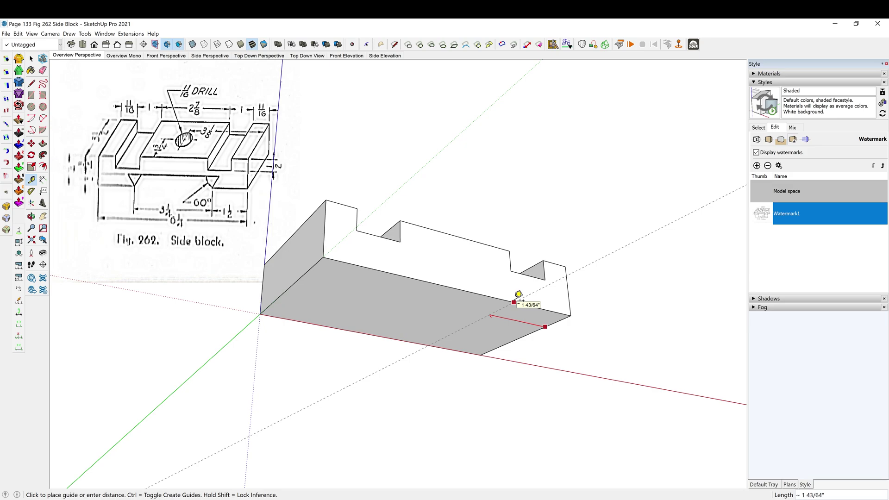
pyautogui.click(514, 300)
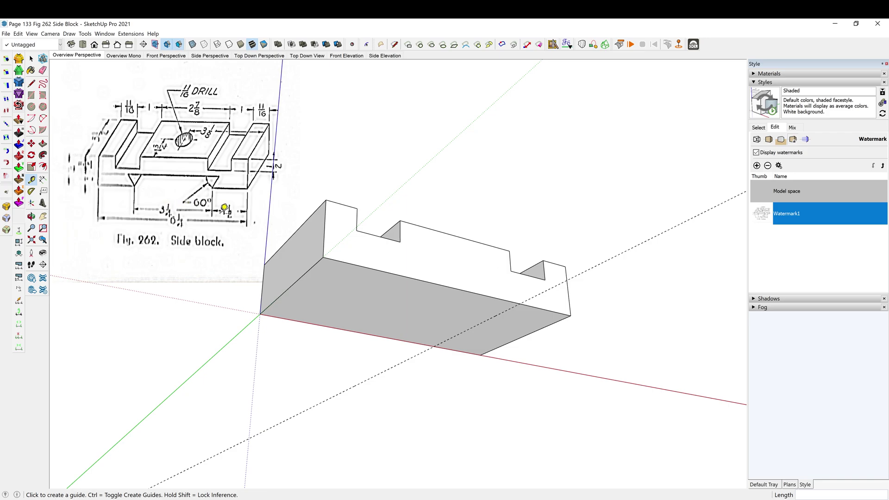
pyautogui.click(508, 309)
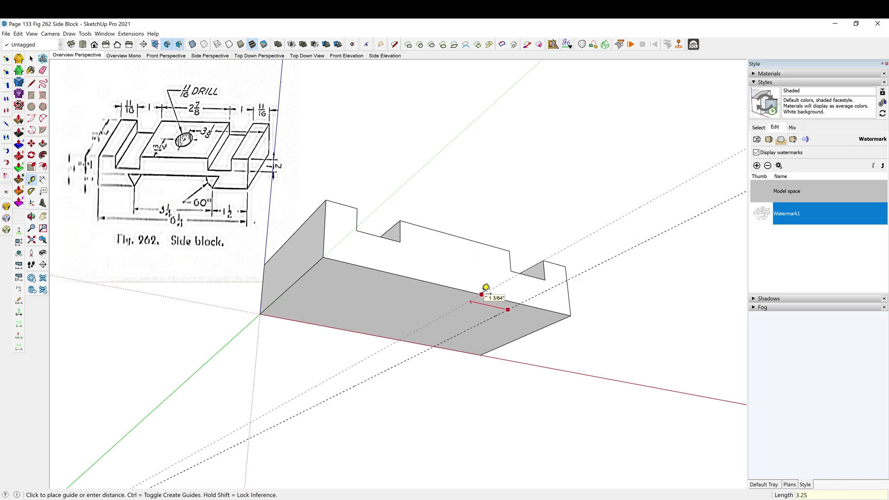
pyautogui.click(482, 294)
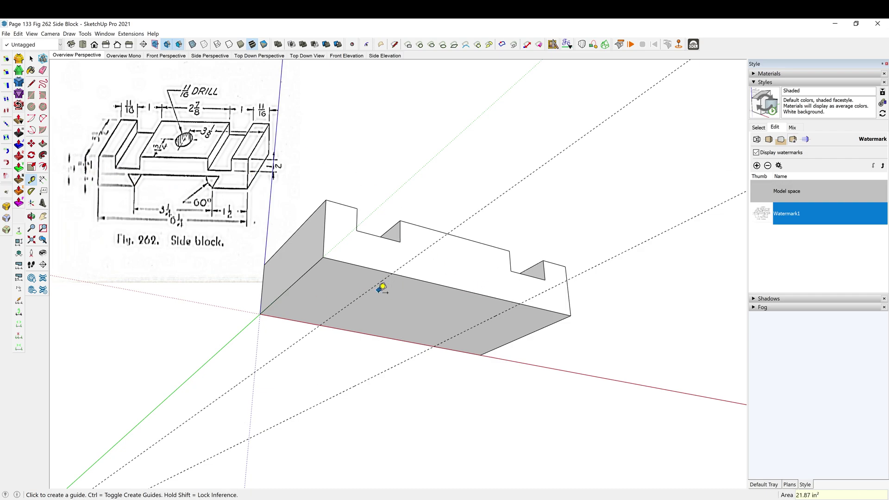
# Place a horizontal guide 0.5" above the bottom edge on the block's front face.
pyautogui.click(417, 279)
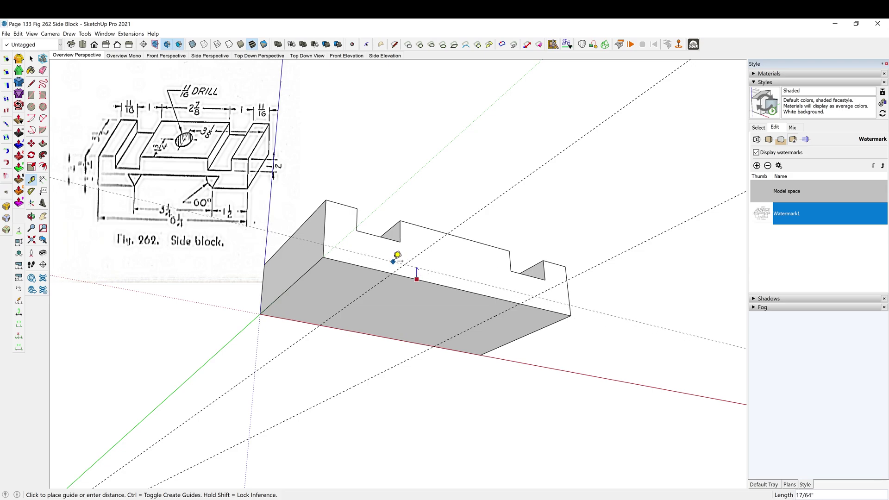
pyautogui.write('.5')
pyautogui.press('Return')
pyautogui.moveTo(446, 288); pyautogui.dragTo(486, 319, button='middle')
pyautogui.press('space')
pyautogui.hotkey('shift', 'p')
pyautogui.scroll(5, 426, 292)
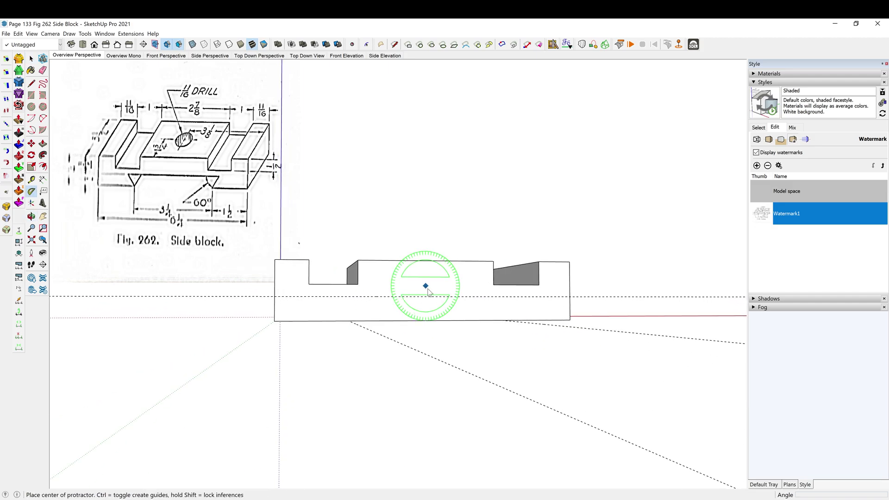
pyautogui.moveTo(536, 314); pyautogui.dragTo(437, 333, button='middle')
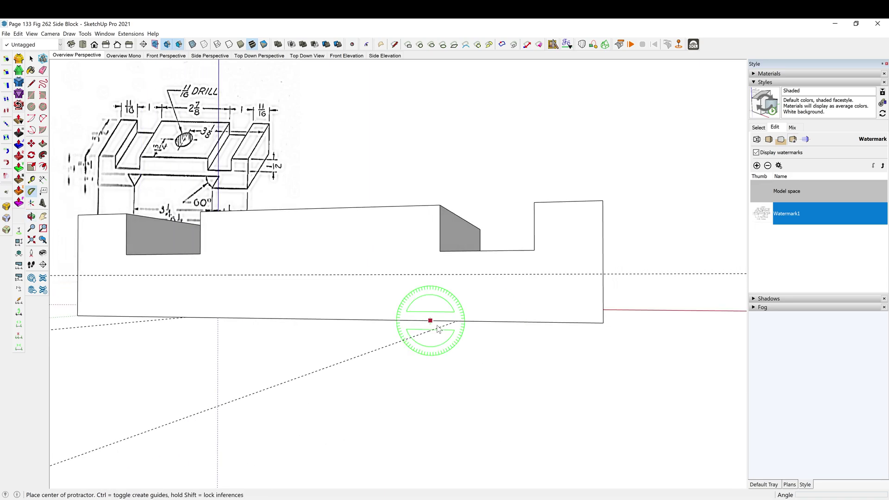
pyautogui.click(458, 321)
pyautogui.click(399, 320)
pyautogui.click(409, 302)
pyautogui.moveTo(423, 302); pyautogui.dragTo(534, 362, button='middle')
# Add 60° protractor guides on the front face from both points where the underside guides meet the bottom edge.
pyautogui.press('space')
pyautogui.hotkey('shift', 't')
pyautogui.click(482, 328)
pyautogui.click(516, 329)
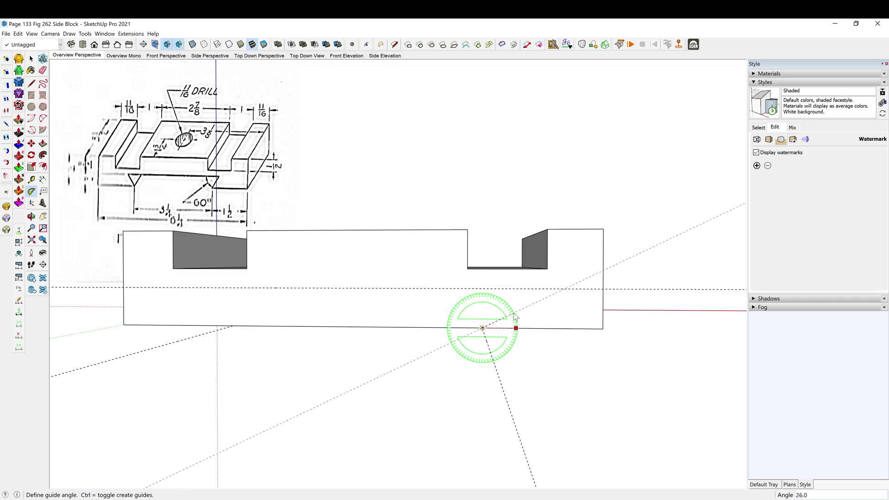
pyautogui.press('Return')
pyautogui.click(232, 326)
pyautogui.click(196, 326)
pyautogui.press('Return')
# Trace the dovetail profile on the front face with lines along the angled guides and the horizontal guide.
pyautogui.moveTo(204, 315); pyautogui.dragTo(463, 324, button='middle')
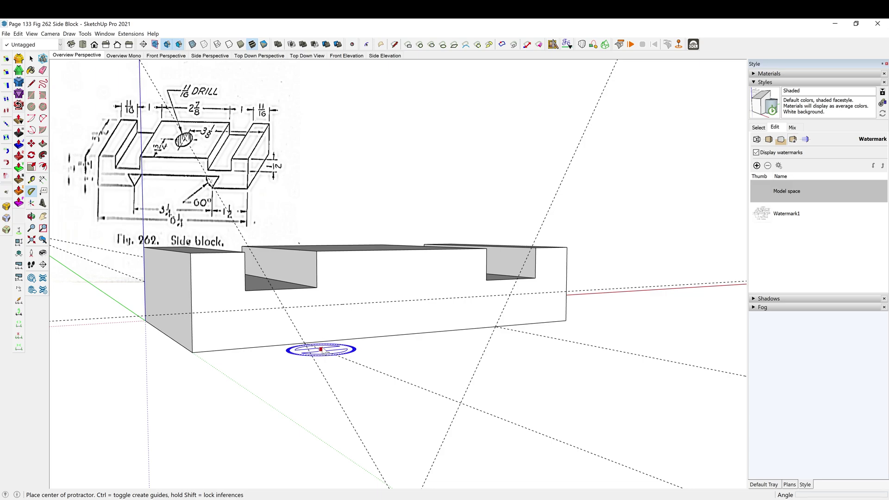
pyautogui.press('l')
pyautogui.click(284, 307)
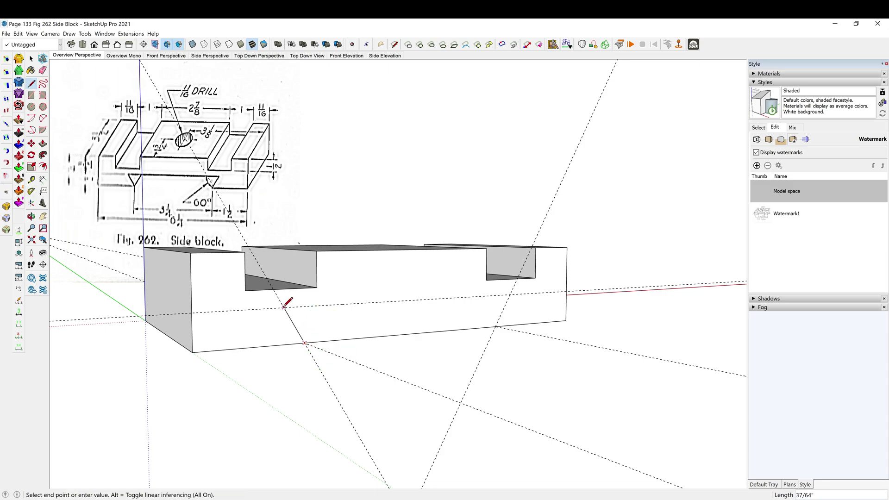
pyautogui.click(509, 295)
# Push the dovetail profile through the block's full 3 1/2" depth and delete the guides.
pyautogui.moveTo(500, 304); pyautogui.dragTo(554, 272, button='middle')
pyautogui.press('p')
pyautogui.click(422, 324)
pyautogui.click(282, 352)
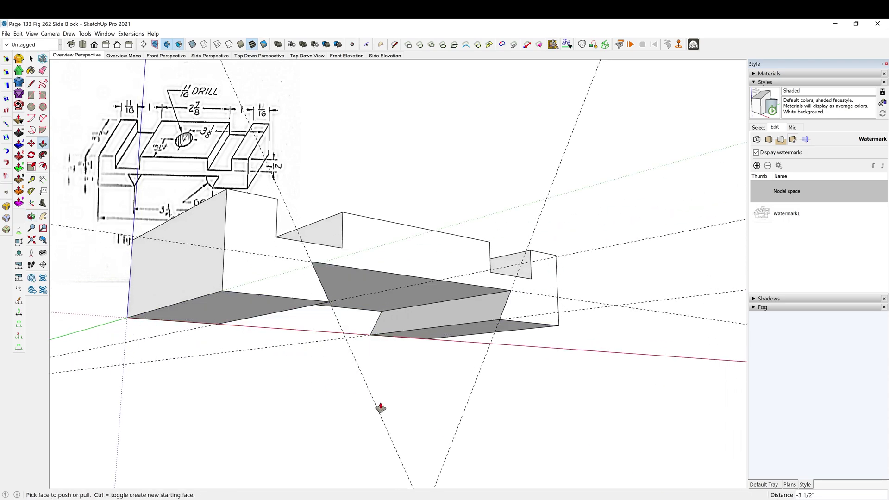
pyautogui.moveTo(508, 395); pyautogui.dragTo(489, 417, button='middle')
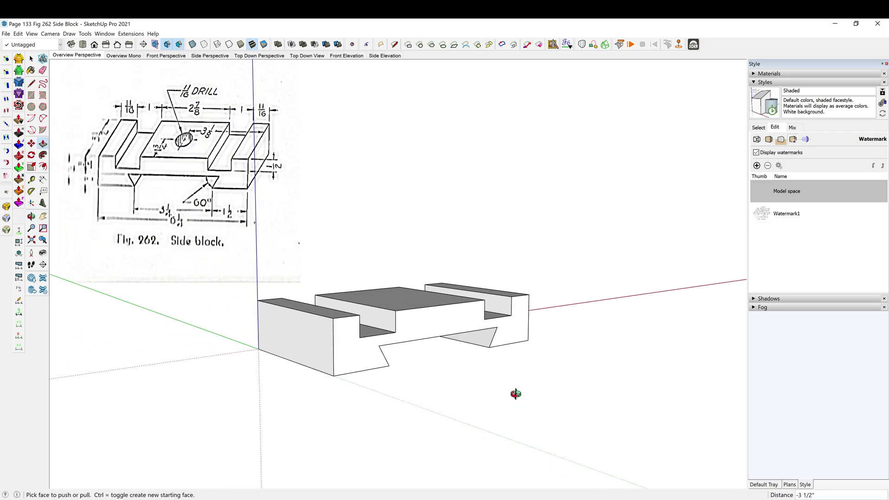
# Place a guide on the raised middle top face 1.75" back from its front edge.
pyautogui.moveTo(515, 393); pyautogui.dragTo(415, 349, button='middle')
pyautogui.press('space')
pyautogui.scroll(3, 190, 137)
pyautogui.scroll(-3, 461, 244)
pyautogui.scroll(2, 454, 332)
pyautogui.moveTo(454, 331); pyautogui.dragTo(490, 353, button='middle')
pyautogui.press('t')
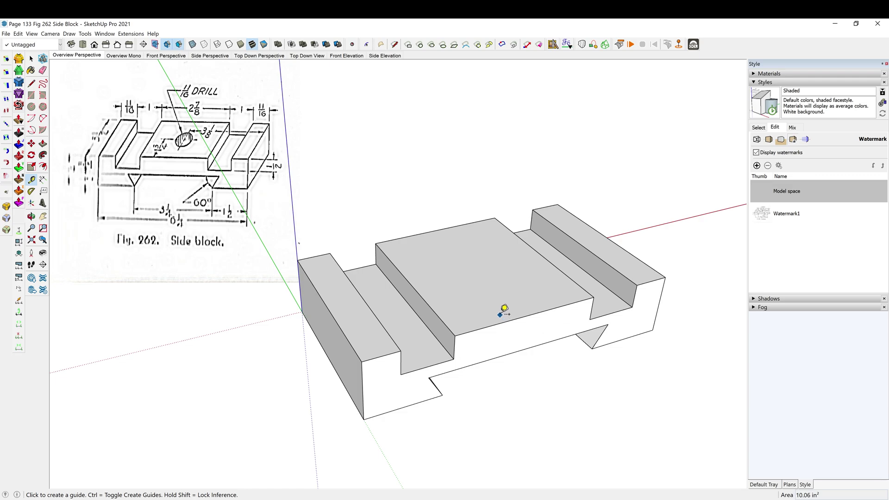
pyautogui.click(496, 324)
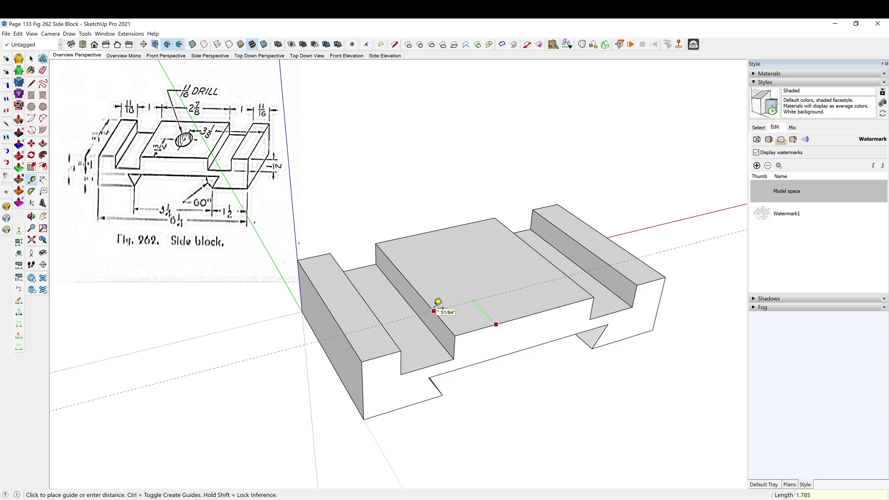
pyautogui.write('1.75')
pyautogui.press('Return')
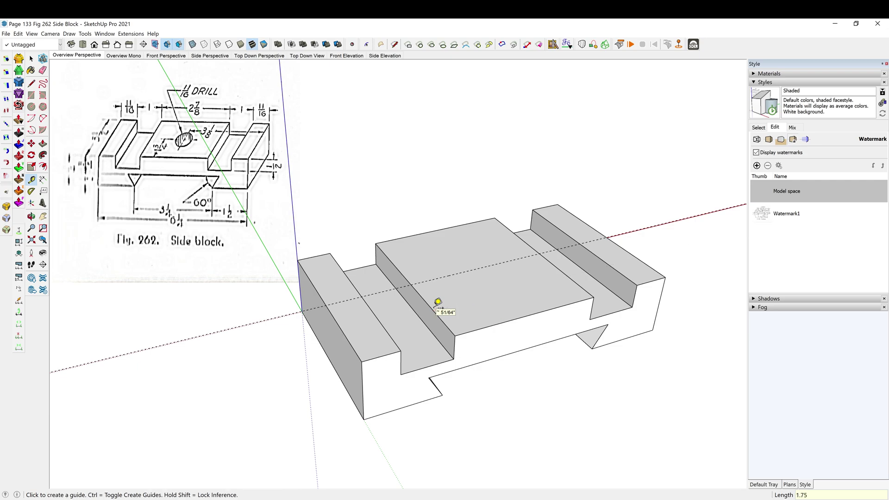
# Place a crossing guide on the middle top face 3 1/8" in from the top edge of the end away from the origin.
pyautogui.click(562, 270)
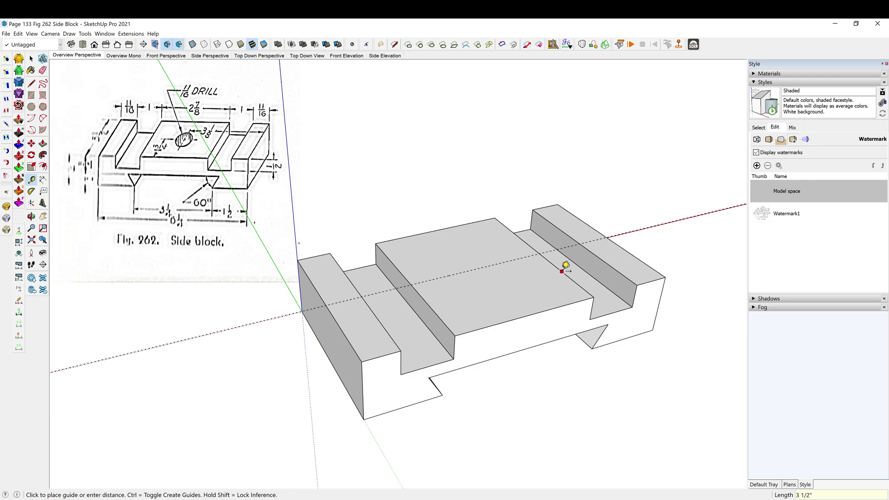
pyautogui.click(518, 254)
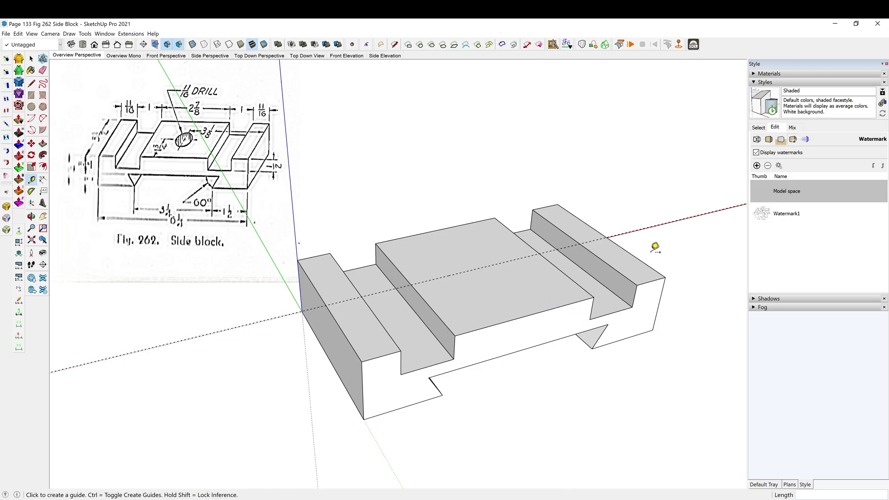
pyautogui.click(640, 260)
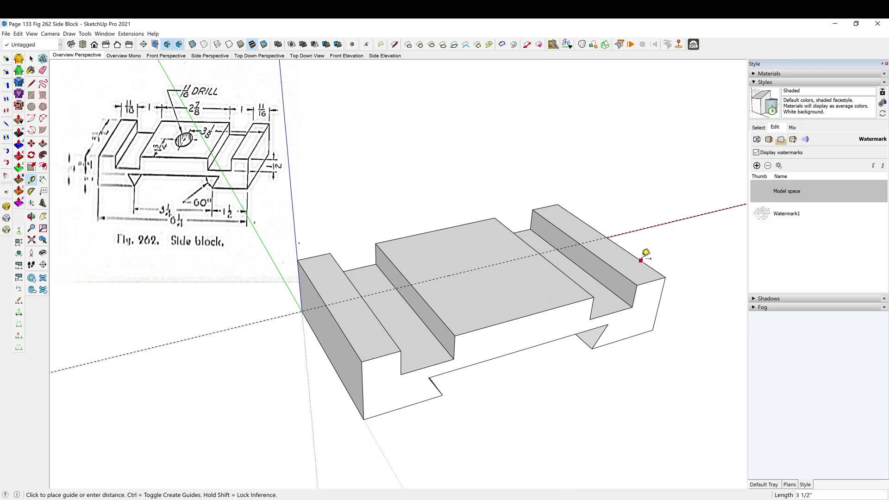
pyautogui.click(554, 257)
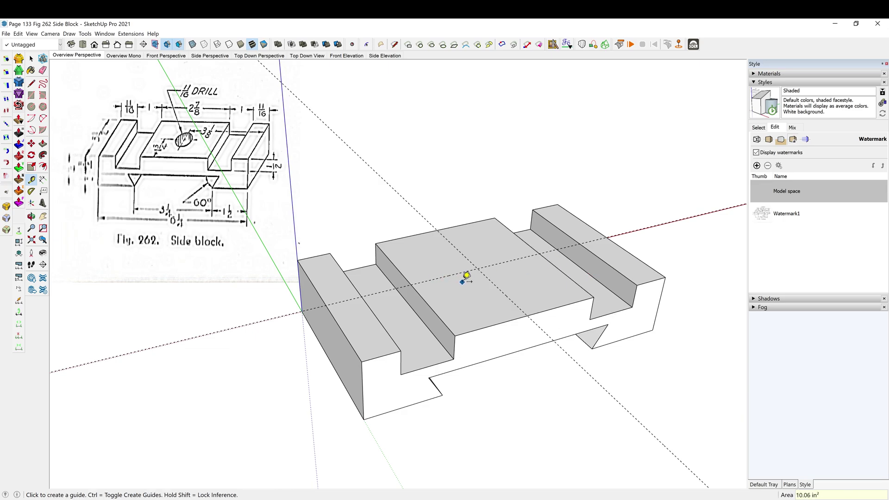
# Draw an 11/32" radius circle on the raised middle top face, centred where the two guides cross.
pyautogui.press('c')
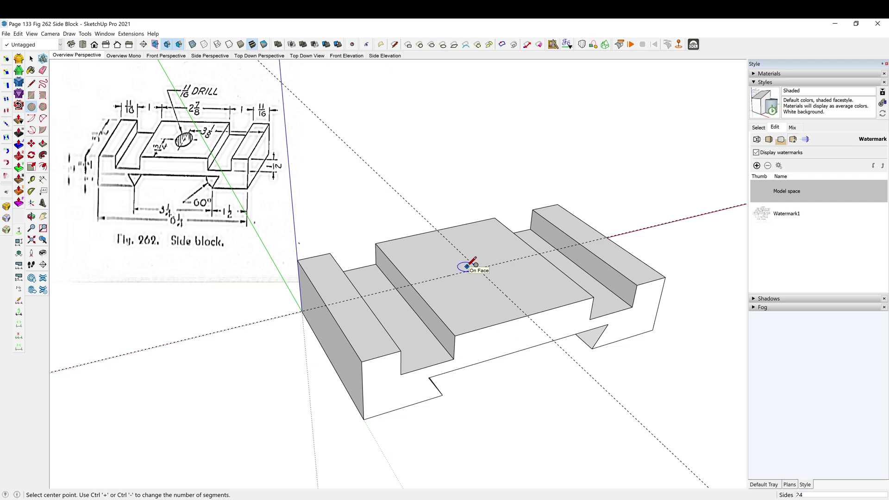
pyautogui.click(478, 269)
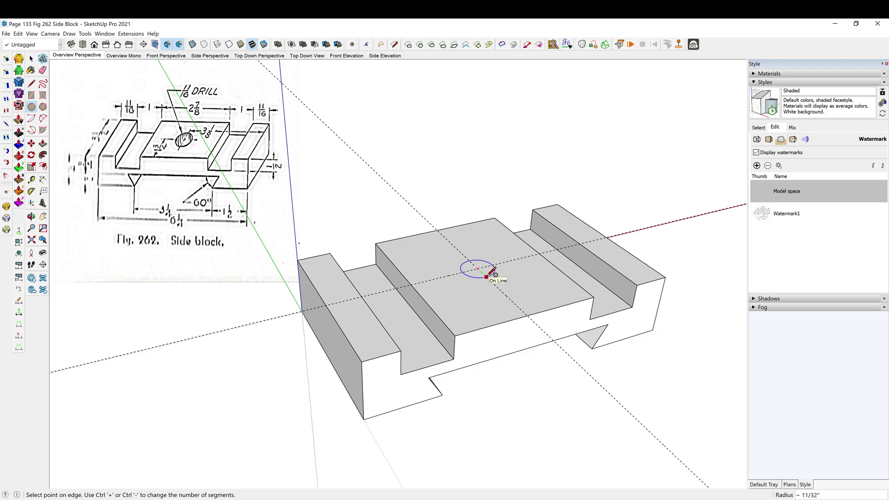
pyautogui.write('11/')
pyautogui.press('Return')
# Push the circle down through the block to the dovetail's ceiling face to cut the hole, and delete the guides.
pyautogui.press('p')
pyautogui.click(472, 277)
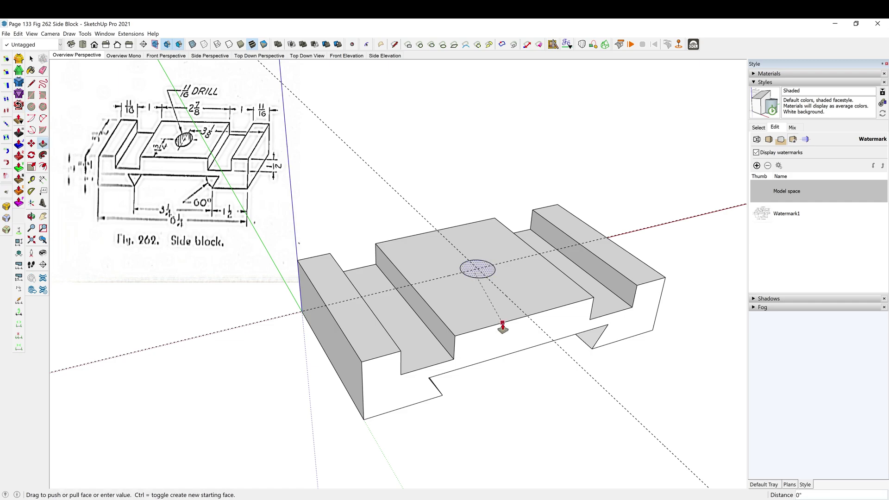
pyautogui.moveTo(501, 323); pyautogui.dragTo(476, 279, button='middle')
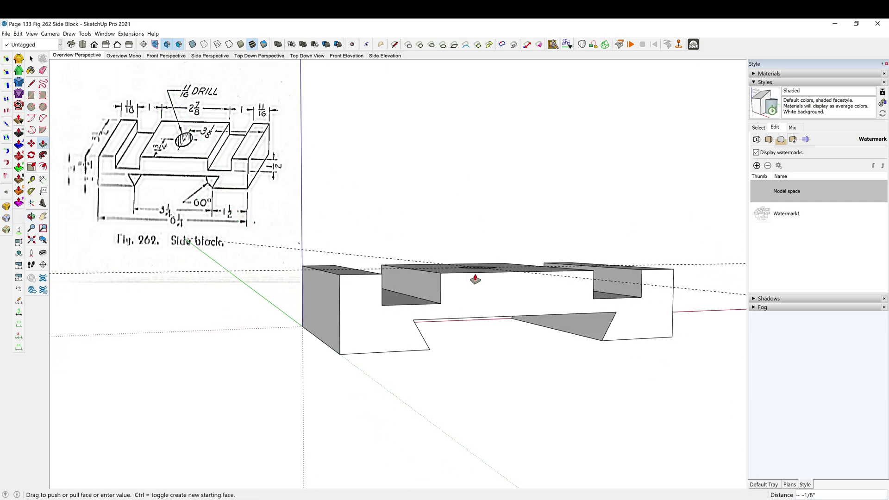
pyautogui.click(413, 325)
pyautogui.moveTo(411, 324); pyautogui.dragTo(525, 418, button='middle')
pyautogui.press('space')
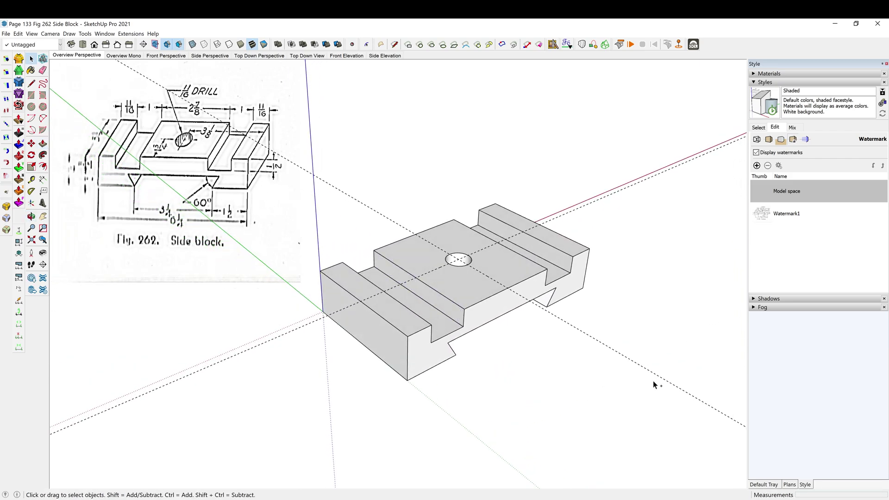
pyautogui.moveTo(650, 336); pyautogui.dragTo(423, 340, button='middle')
pyautogui.moveTo(462, 318); pyautogui.dragTo(431, 396, button='middle')
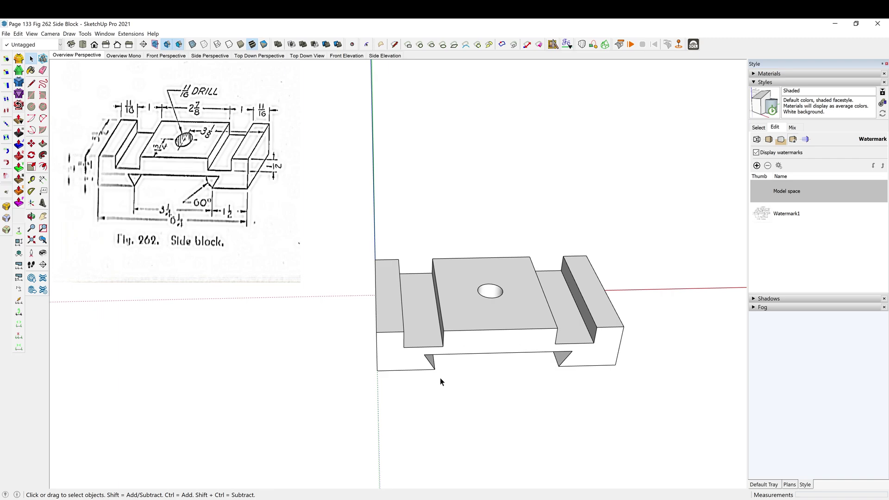
# Dimension the top width of the end rib at the origin and set its text position to Outside End.
pyautogui.press('d')
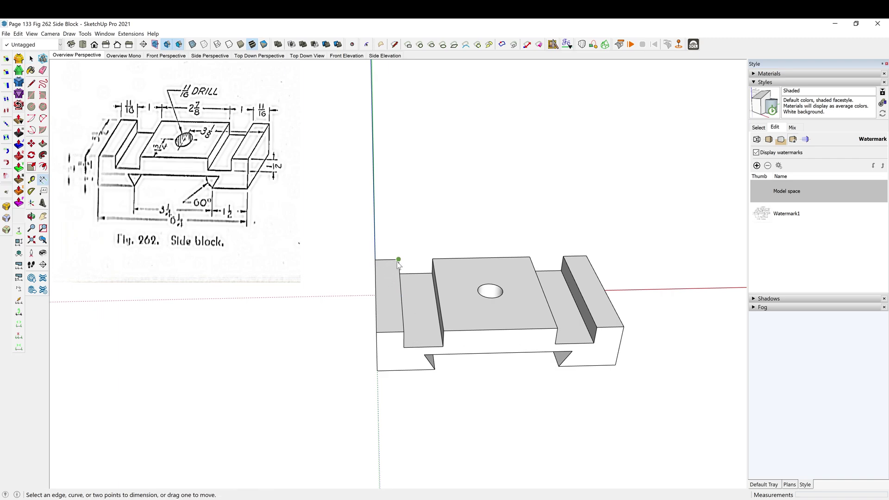
pyautogui.click(377, 259)
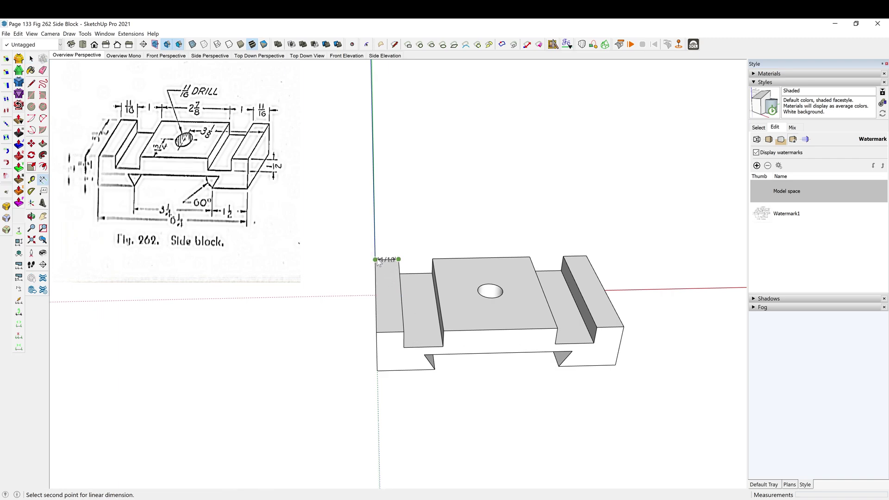
pyautogui.click(398, 259)
pyautogui.click(384, 238)
pyautogui.rightClick(384, 238)
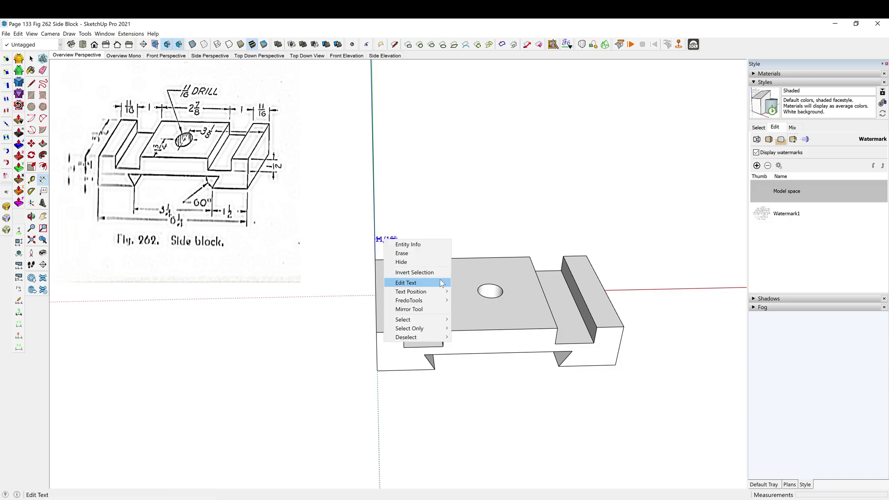
pyautogui.moveTo(444, 293)
pyautogui.click(477, 307)
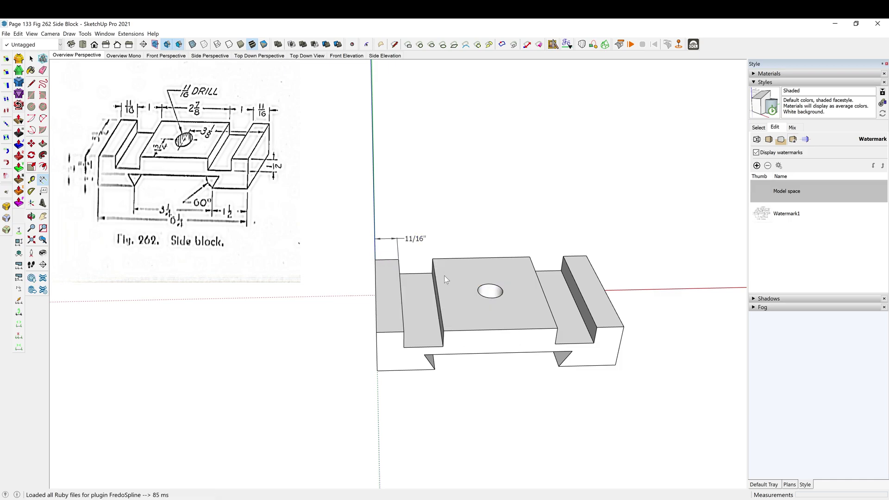
pyautogui.rightClick(417, 238)
pyautogui.moveTo(476, 294)
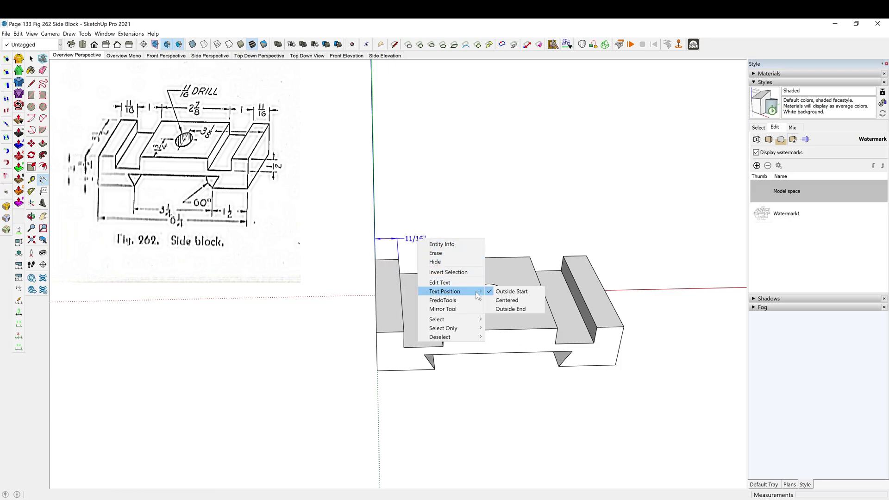
pyautogui.click(511, 308)
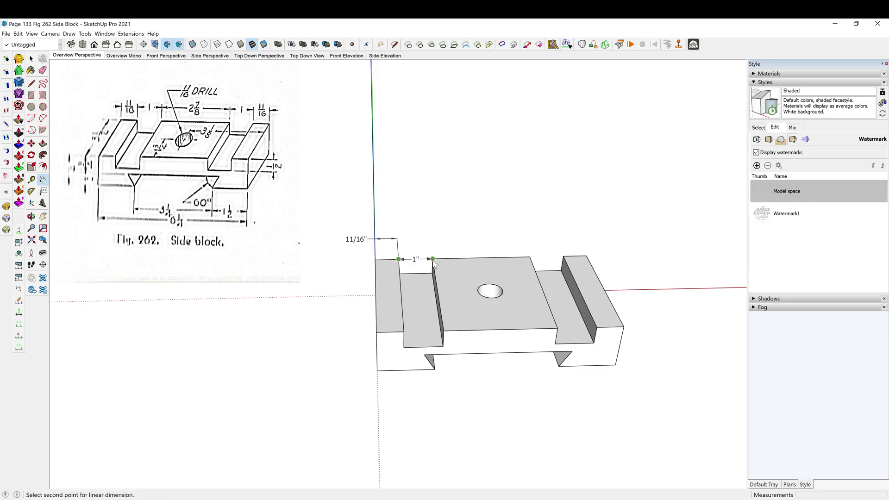
# Dimension the width of the slot beside the origin-end rib along the back, and delete the rib's own dimension.
pyautogui.click(432, 258)
pyautogui.click(433, 238)
pyautogui.press('space')
pyautogui.moveTo(431, 367); pyautogui.dragTo(351, 267, button='middle')
# Dimension the back edge of the origin-end rib in line with the slot dimension, with its text at Outside Start.
pyautogui.press('d')
pyautogui.click(357, 271)
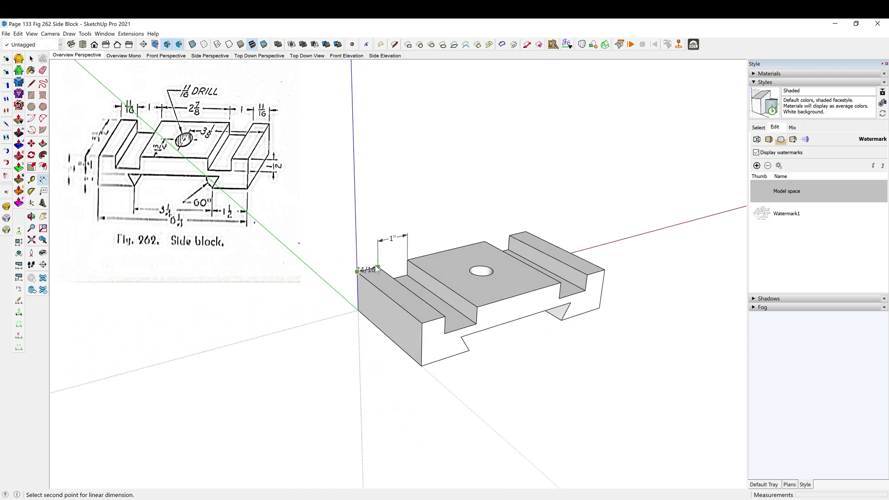
pyautogui.click(378, 268)
pyautogui.click(372, 242)
pyautogui.rightClick(374, 242)
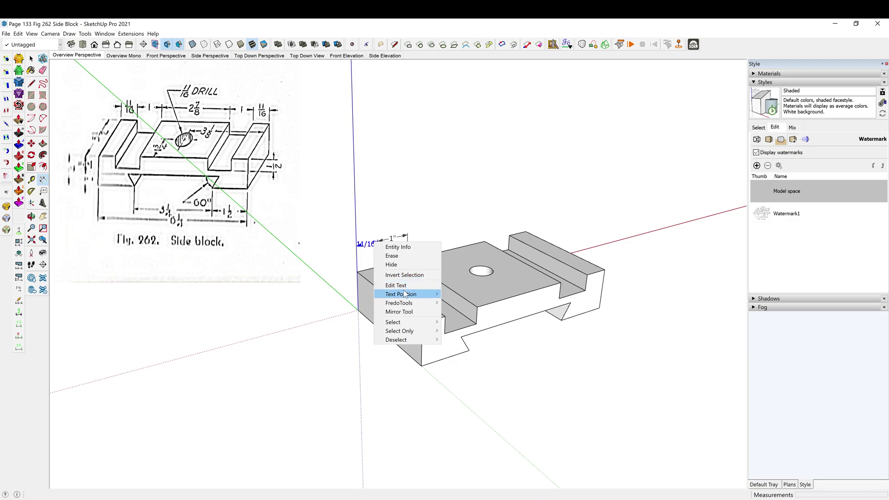
pyautogui.moveTo(405, 295)
pyautogui.click(458, 293)
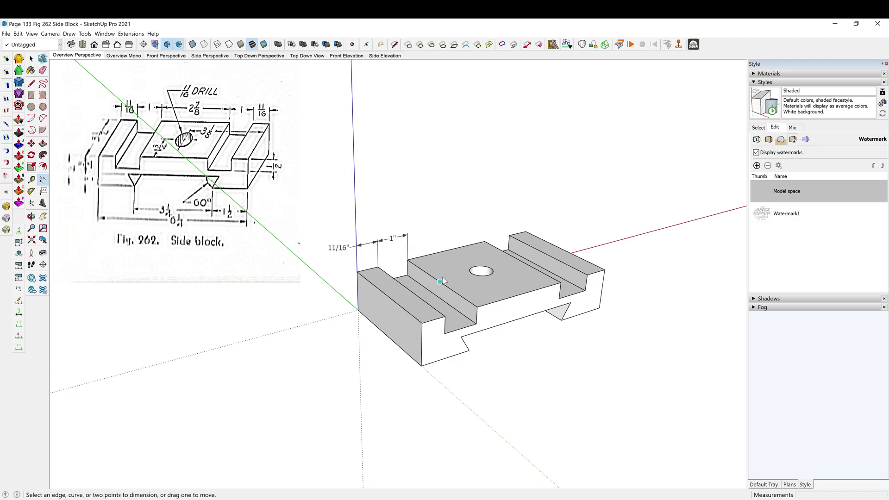
# Dimension the raised middle section's width and the far slot's width along the back edge.
pyautogui.click(408, 260)
pyautogui.click(485, 241)
pyautogui.click(479, 222)
pyautogui.click(484, 242)
pyautogui.click(509, 235)
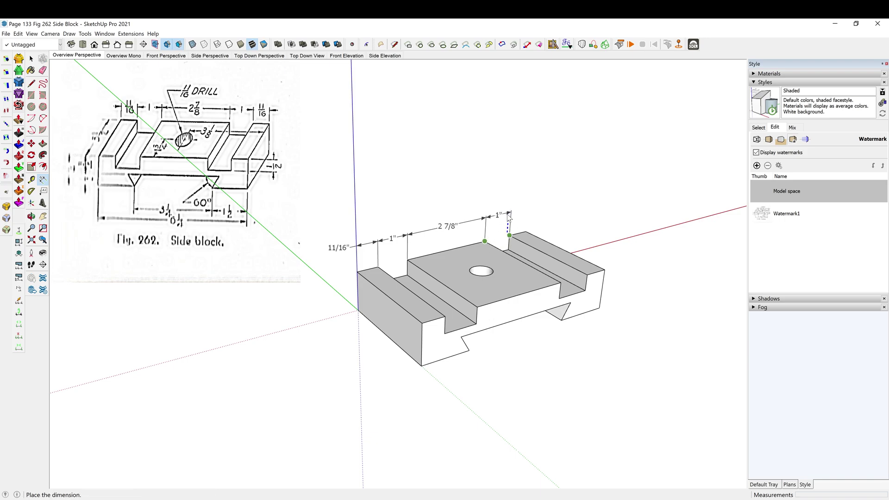
pyautogui.click(513, 217)
# Dimension the top width of the far end rib along the back and set its text position to Outside End.
pyautogui.moveTo(566, 223); pyautogui.dragTo(533, 236, button='middle')
pyautogui.click(520, 235)
pyautogui.click(539, 232)
pyautogui.click(530, 212)
pyautogui.rightClick(530, 212)
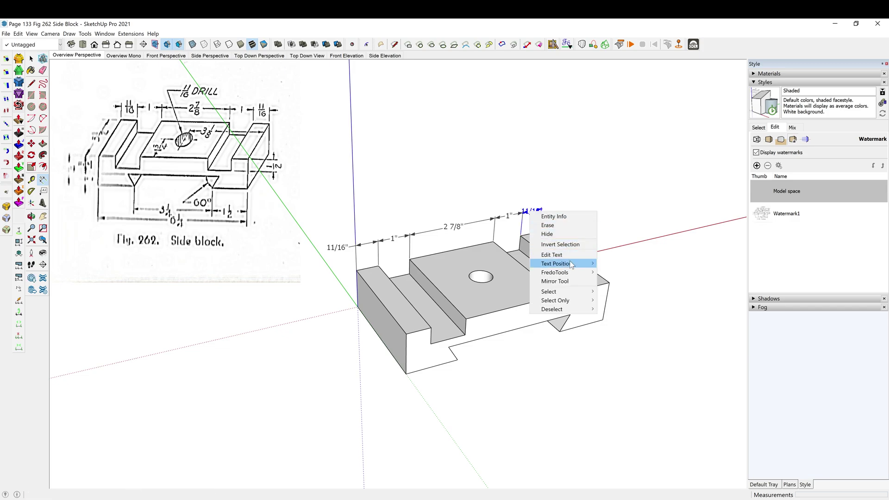
pyautogui.moveTo(562, 263)
pyautogui.click(608, 262)
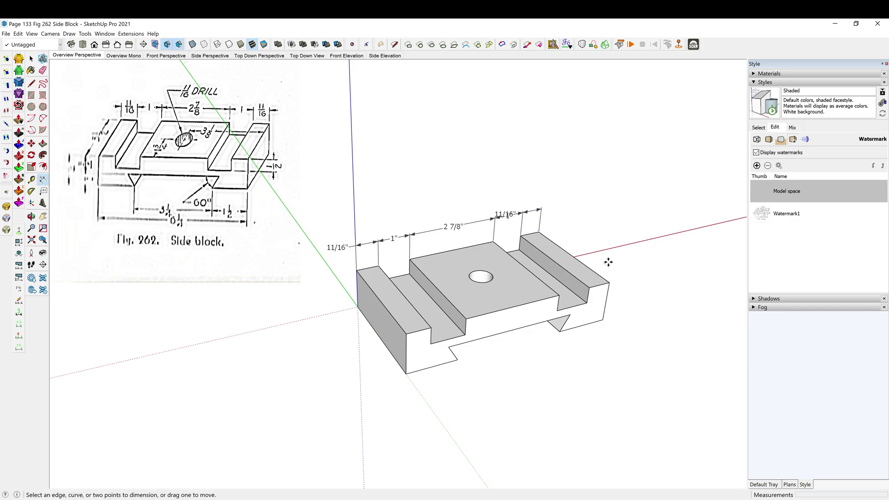
pyautogui.rightClick(531, 209)
pyautogui.click(526, 212)
pyautogui.rightClick(527, 212)
pyautogui.moveTo(570, 264)
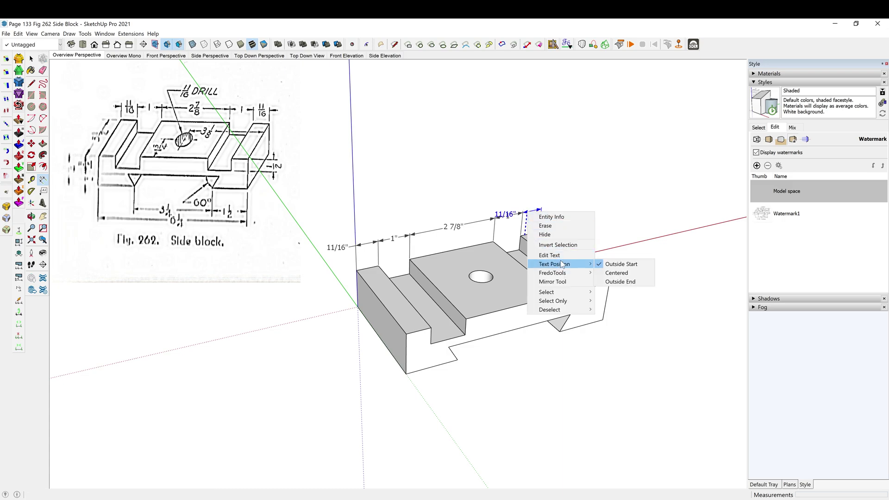
pyautogui.click(615, 273)
# Mark the centre point of the drilled hole's top circle with Find Center.
pyautogui.moveTo(569, 279); pyautogui.dragTo(487, 284, button='middle')
pyautogui.press('d')
pyautogui.click(485, 280)
pyautogui.rightClick(485, 280)
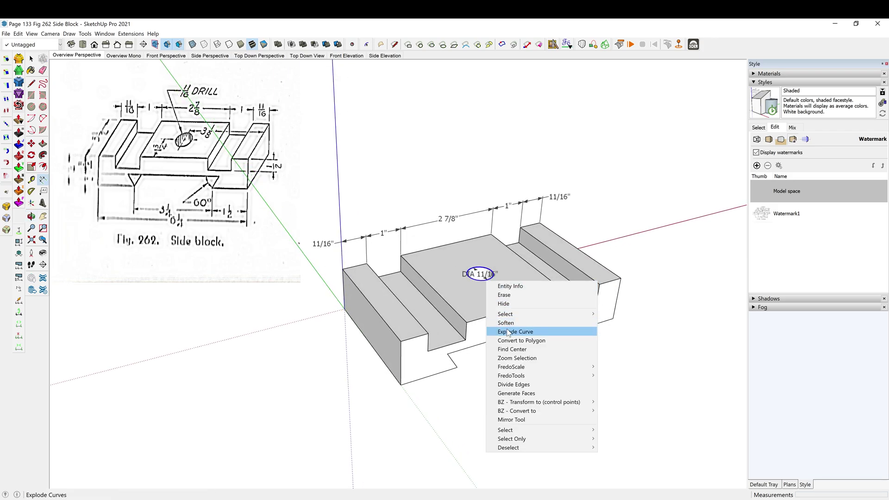
pyautogui.click(527, 346)
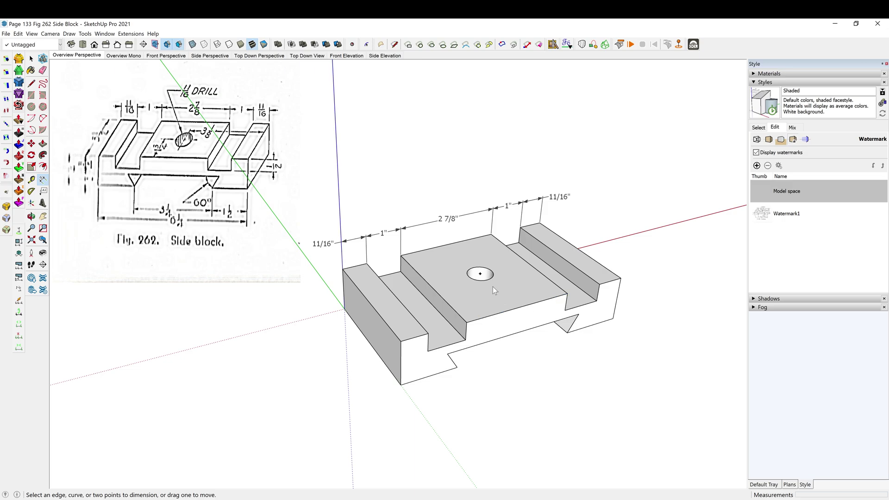
# Dimension the hole centre's distances to the block's far end and to the front edge of the raised middle face.
pyautogui.click(480, 273)
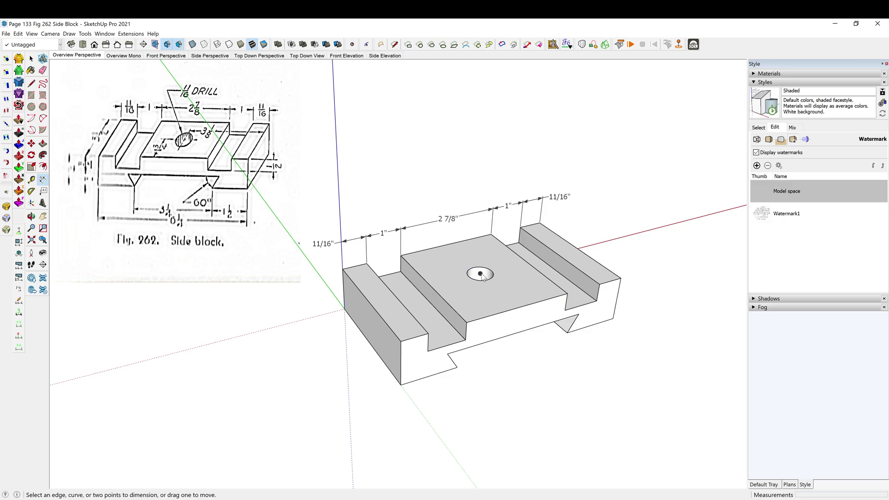
pyautogui.click(540, 224)
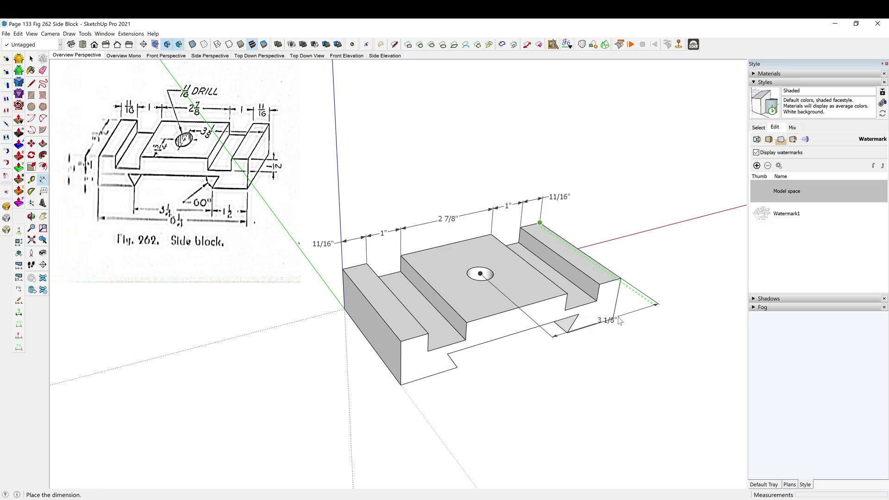
pyautogui.click(632, 337)
pyautogui.moveTo(632, 336); pyautogui.dragTo(587, 359, button='middle')
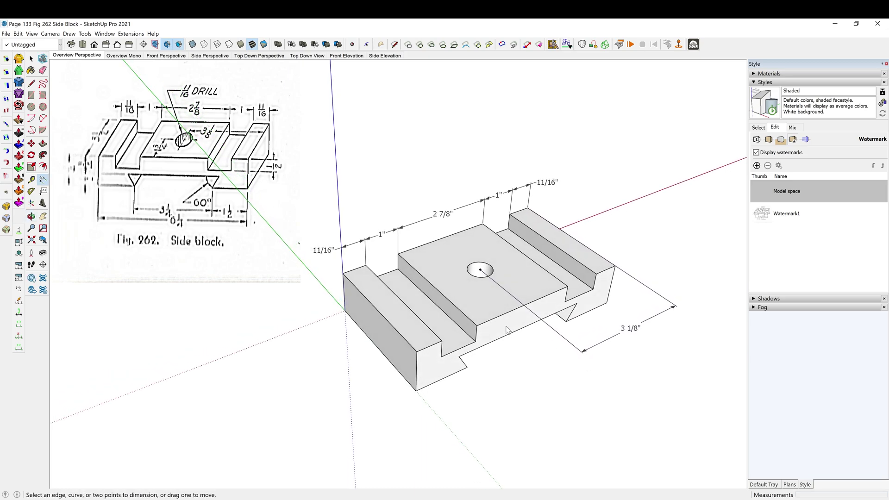
pyautogui.click(477, 326)
pyautogui.click(480, 269)
pyautogui.click(462, 290)
# Dimension the far slot's depth beyond the block's end and set its text position to Outside Start.
pyautogui.moveTo(542, 376); pyautogui.dragTo(549, 380, button='middle')
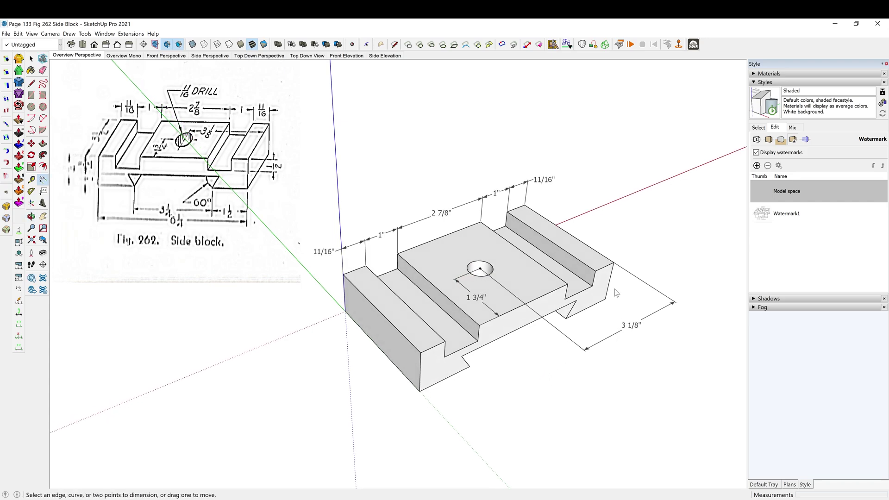
pyautogui.click(596, 271)
pyautogui.click(593, 285)
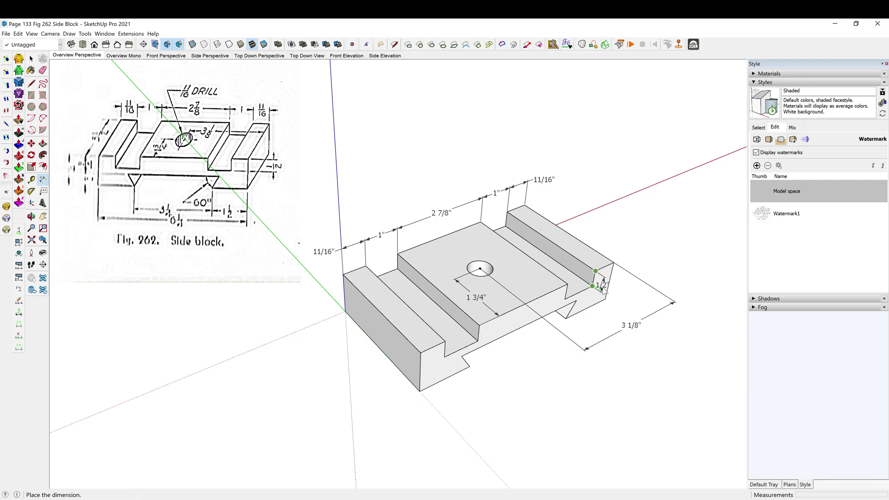
pyautogui.click(636, 268)
pyautogui.rightClick(635, 260)
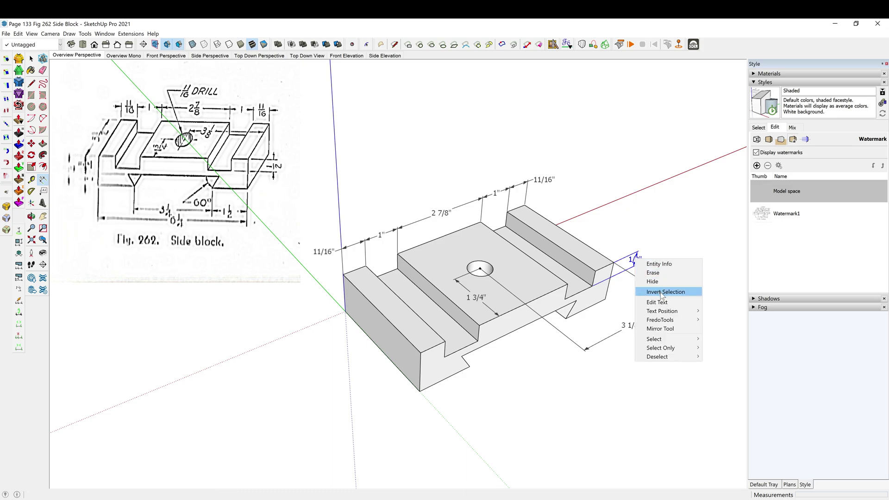
pyautogui.moveTo(666, 314)
pyautogui.click(722, 310)
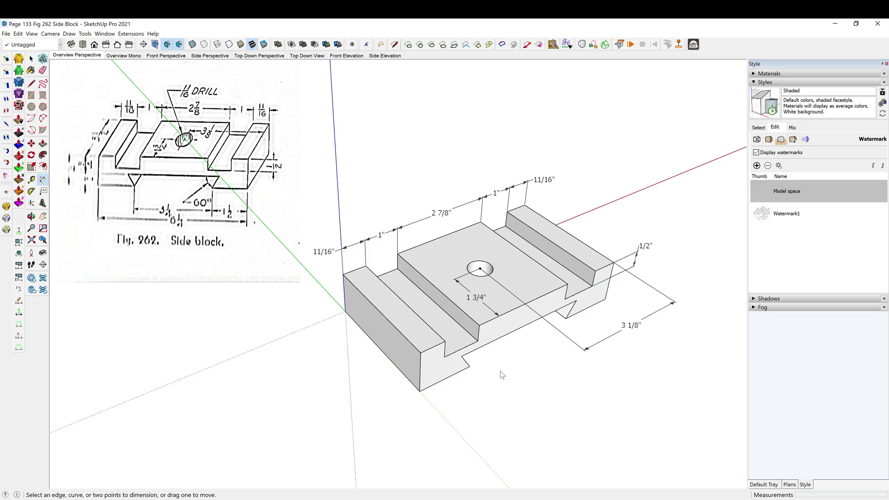
# Dimension the bottom front edge from the dovetail's far lower corner to the block's far end.
pyautogui.click(584, 309)
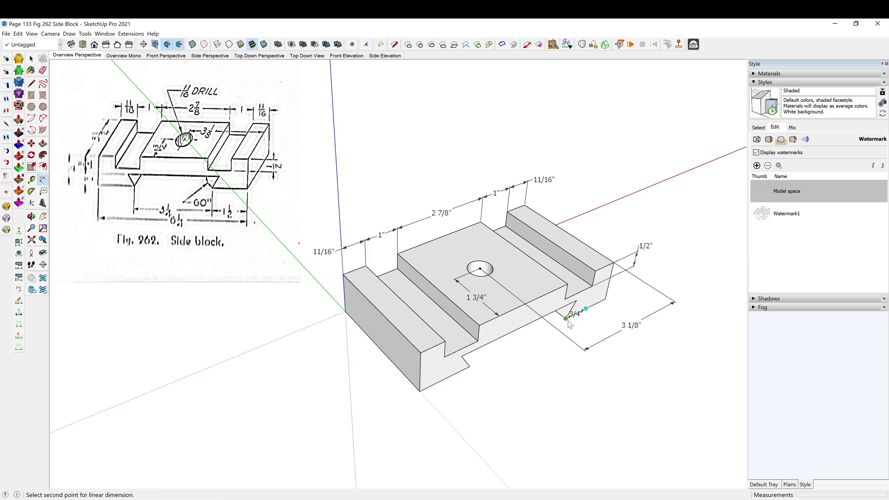
pyautogui.press('Escape')
pyautogui.click(565, 318)
pyautogui.click(605, 299)
pyautogui.click(616, 309)
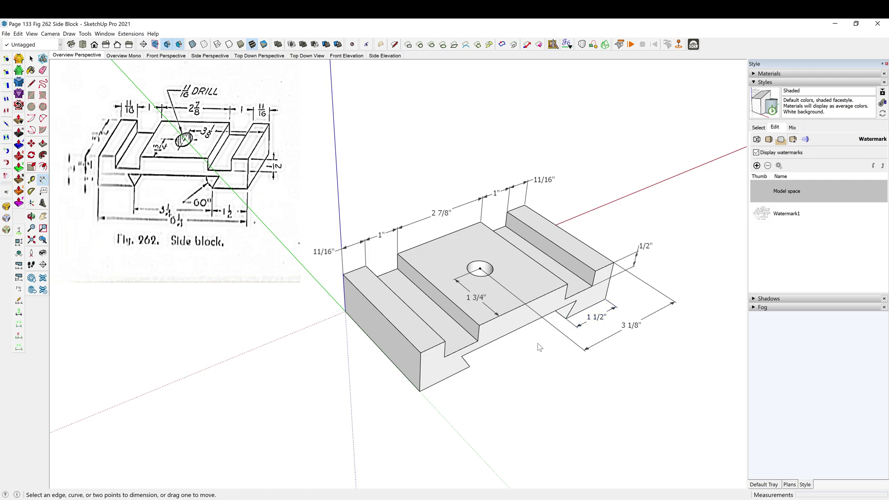
# Dimension the dovetail's bottom opening between its two lower front corners, placed in front of the block.
pyautogui.click(470, 366)
pyautogui.click(566, 319)
pyautogui.click(580, 368)
pyautogui.moveTo(580, 369); pyautogui.dragTo(309, 345, button='middle')
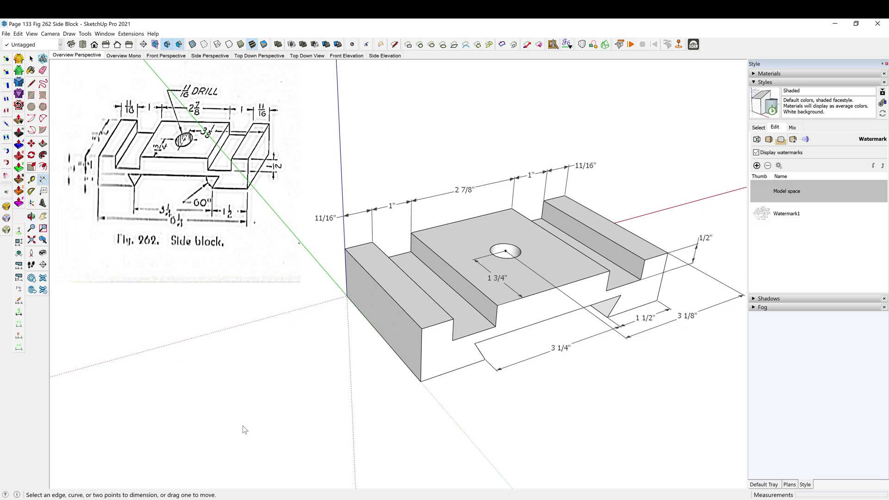